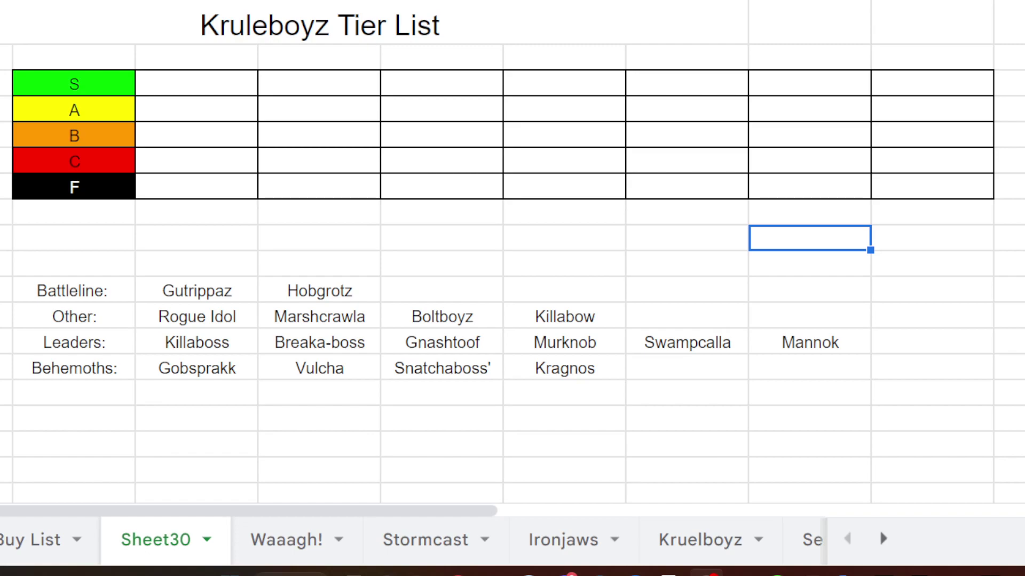
Move Gutrippaz from the Battleline row into the first cell of the C tier.
click(206, 291)
key(ctrl+c)
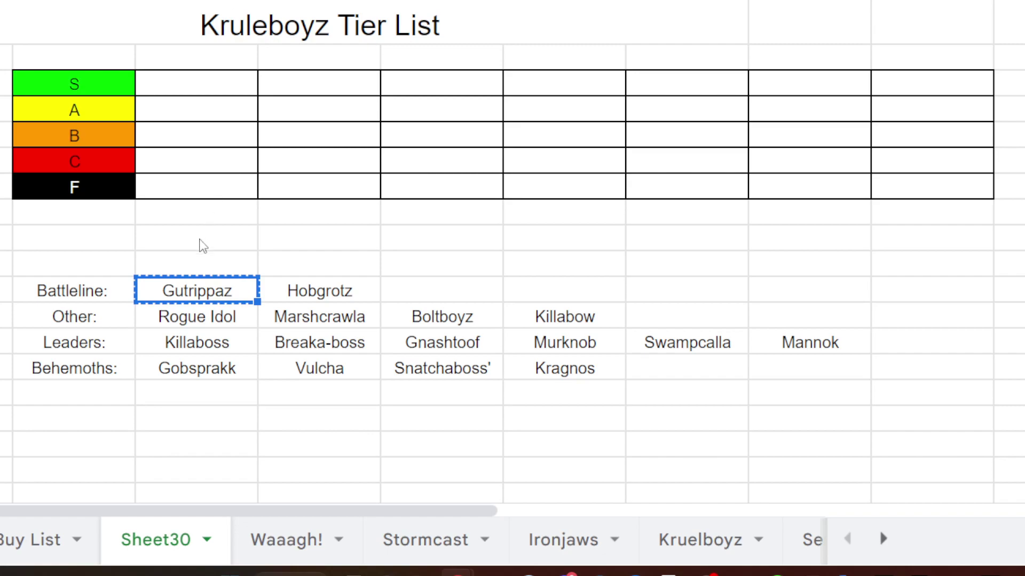
click(210, 166)
key(ctrl+v)
click(430, 240)
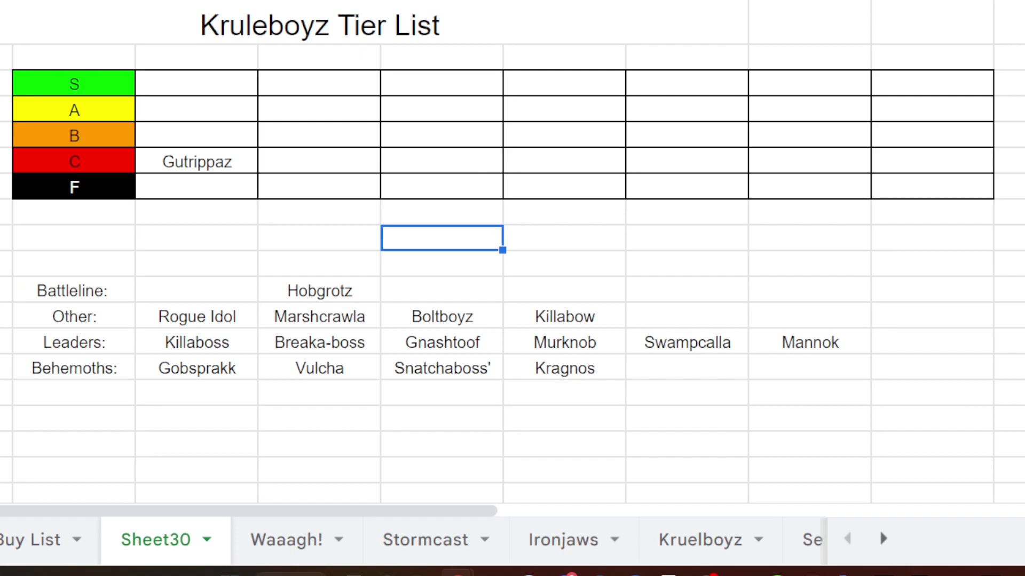
Move Hobgrotz from the Battleline row into the first cell of the A tier.
click(321, 296)
key(ctrl+c)
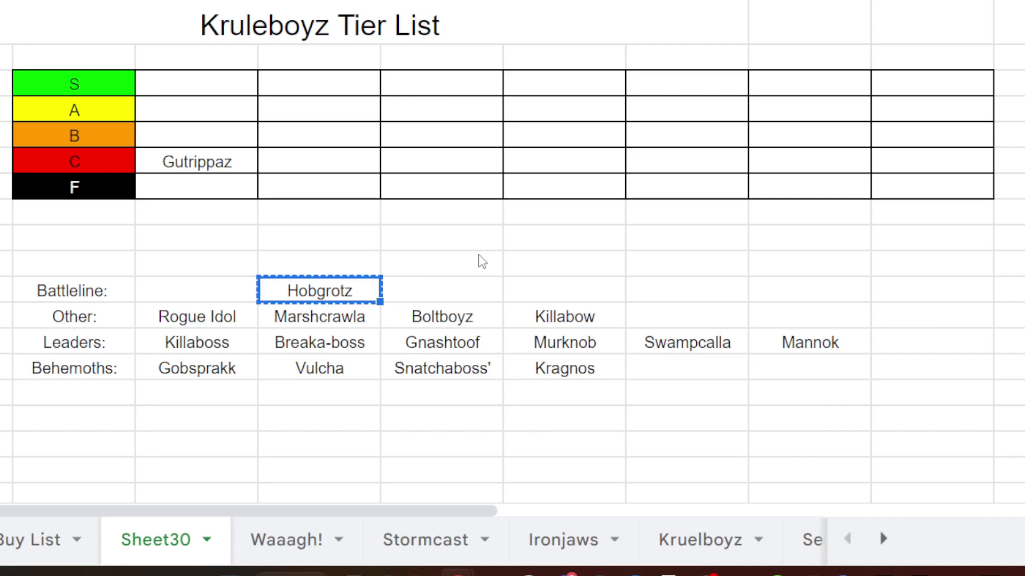
click(207, 116)
key(ctrl+v)
click(558, 249)
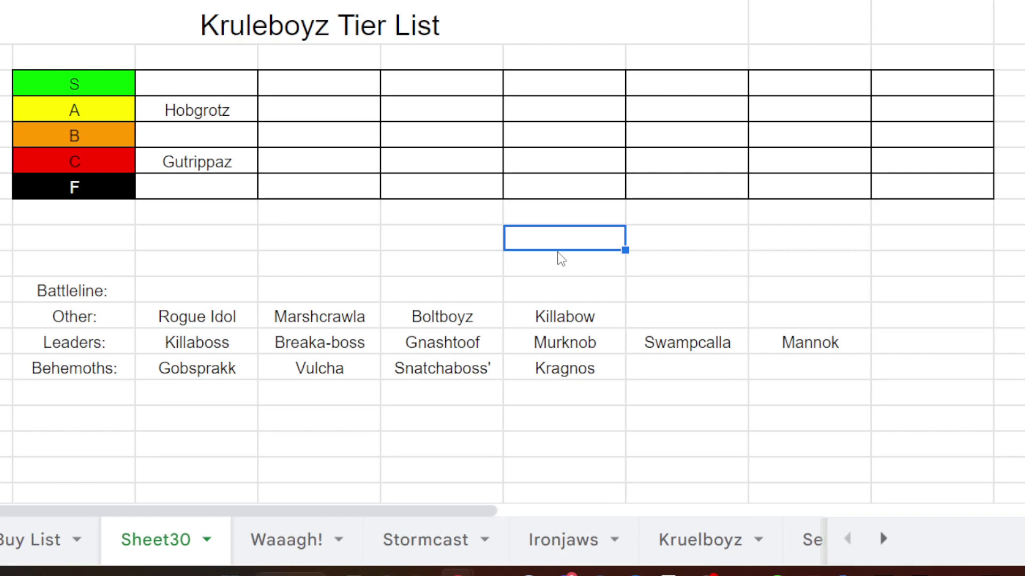
Move Rogue Idol from the Other row into the first cell of the B tier.
click(215, 324)
key(ctrl+c)
click(227, 138)
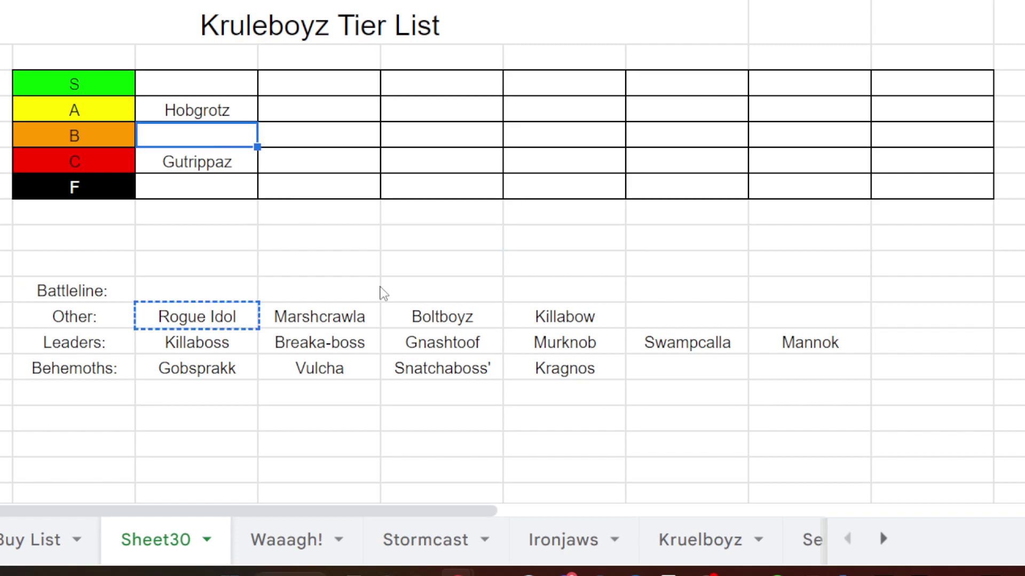
key(ctrl+v)
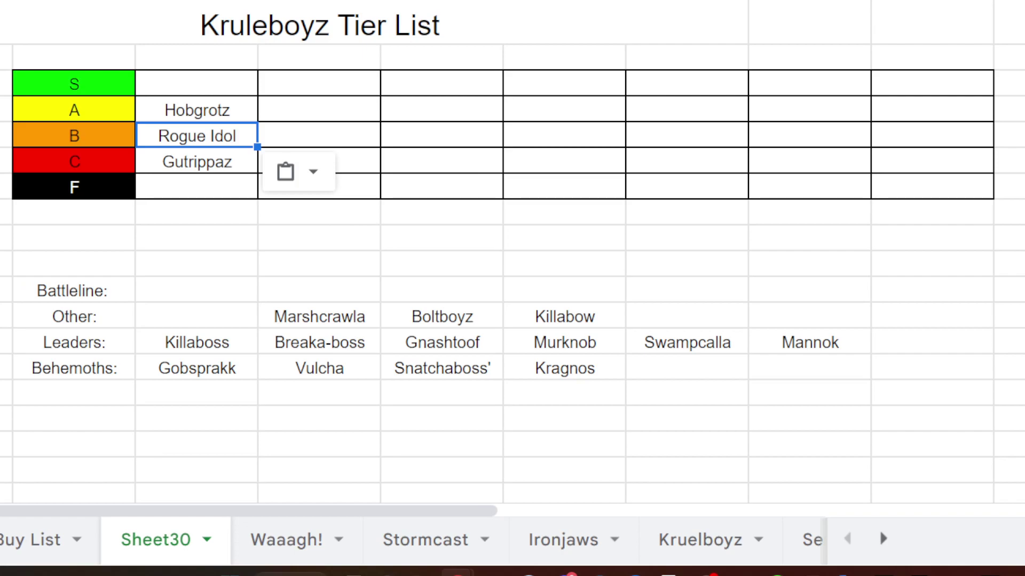
Move Marshcrawla from the Other row into the first cell of the F tier.
click(341, 319)
key(ctrl+x)
click(204, 189)
key(ctrl+v)
drag(213, 84, 213, 190)
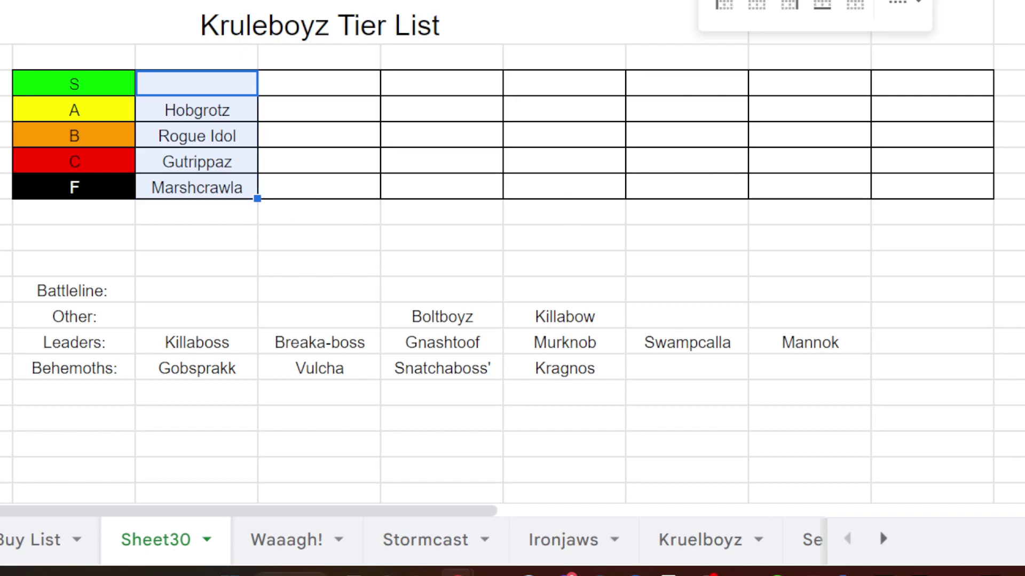
key(Escape)
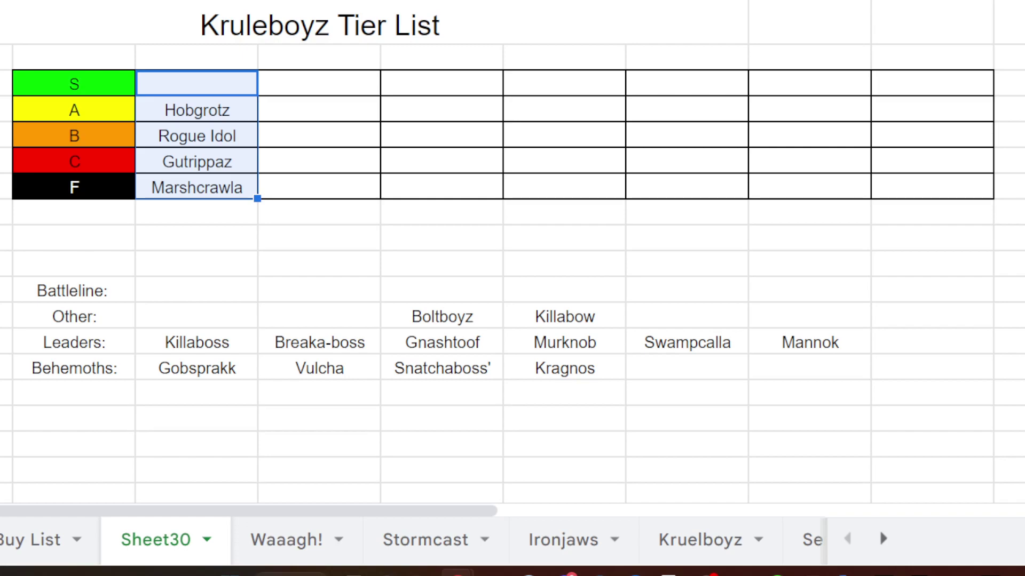
click(174, 222)
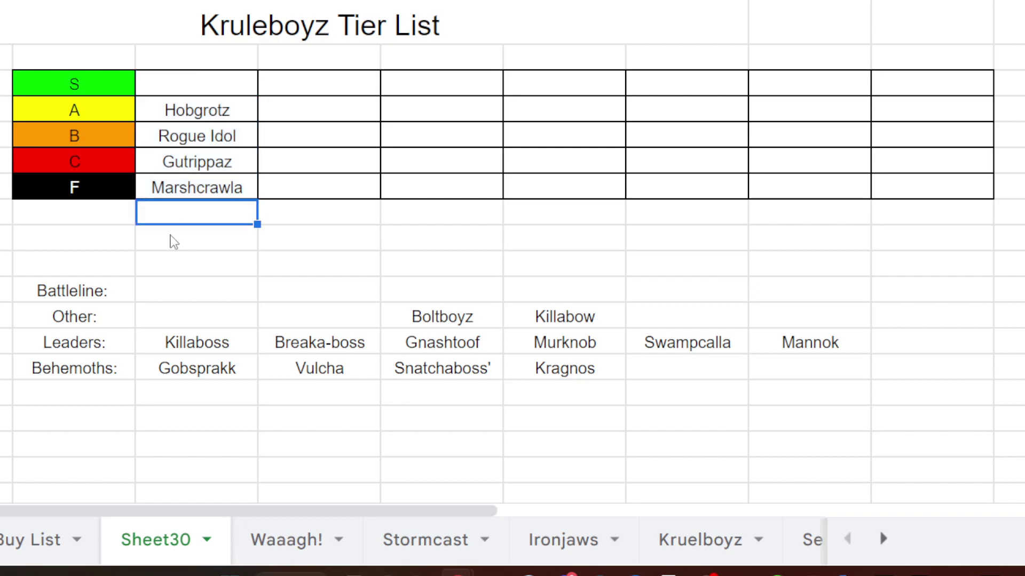
drag(194, 348, 608, 380)
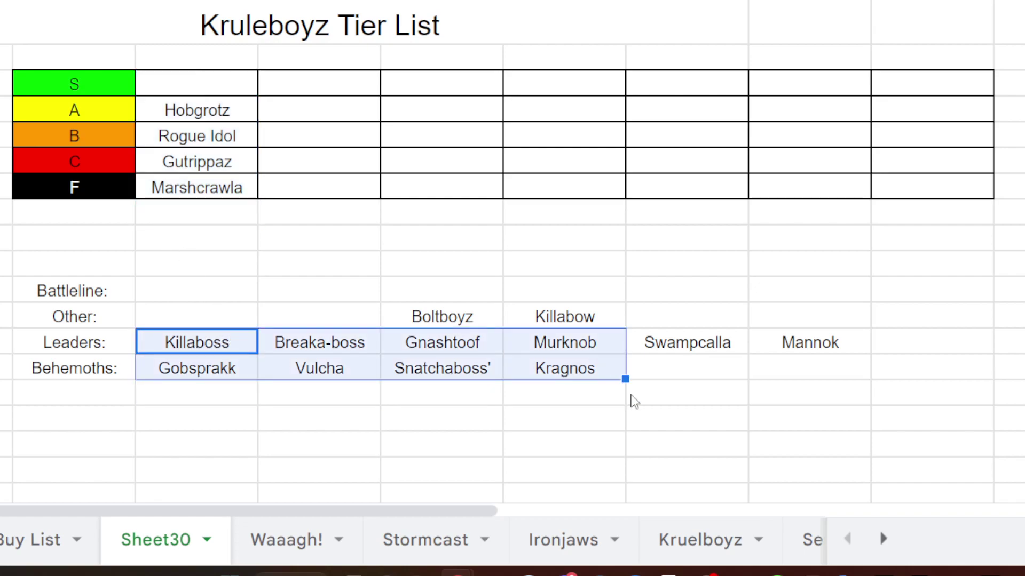
click(722, 400)
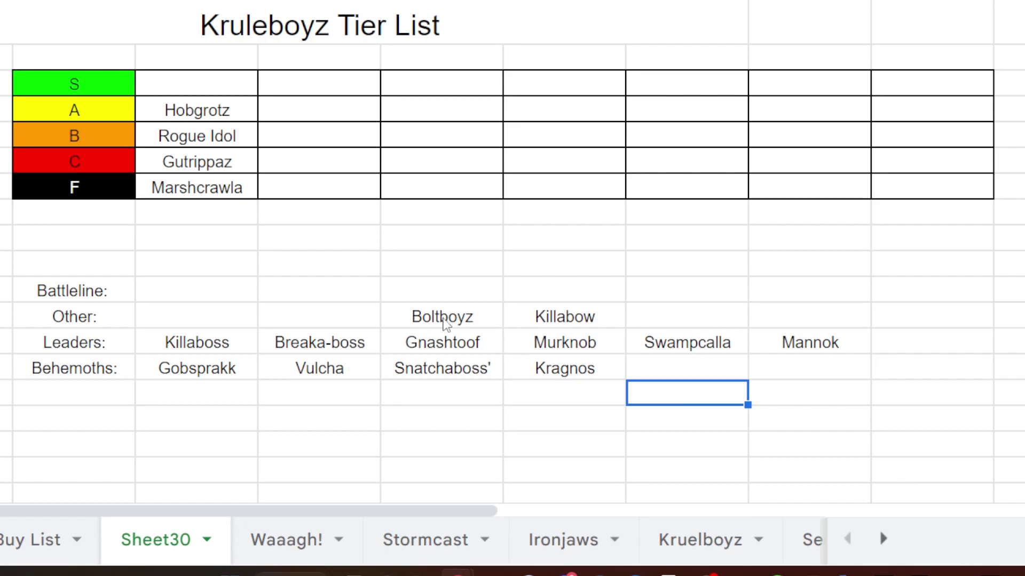
Move Boltboyz from the Other row into the first cell of the S tier.
click(422, 316)
key(ctrl+x)
click(214, 92)
key(ctrl+v)
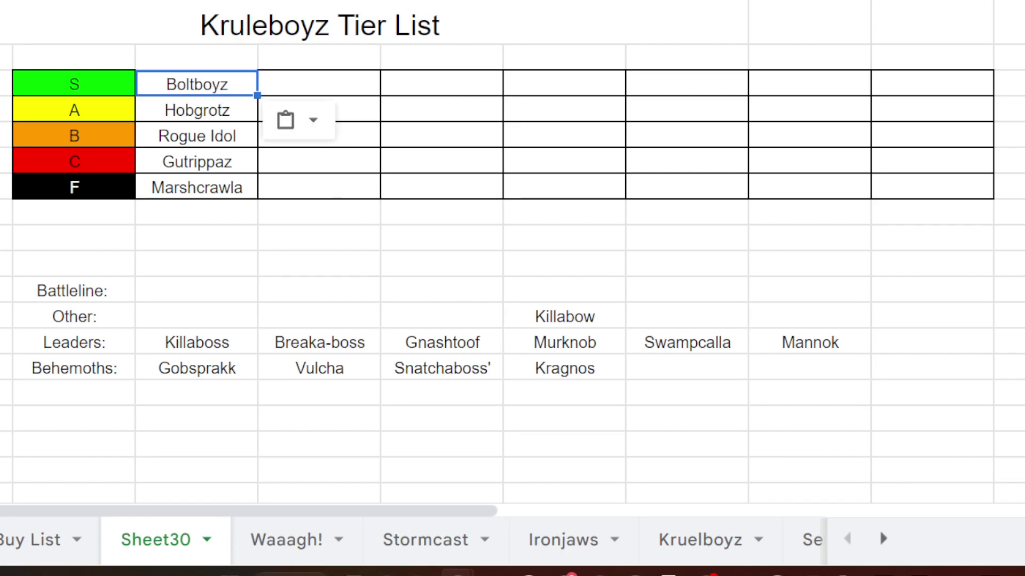
drag(686, 212, 687, 238)
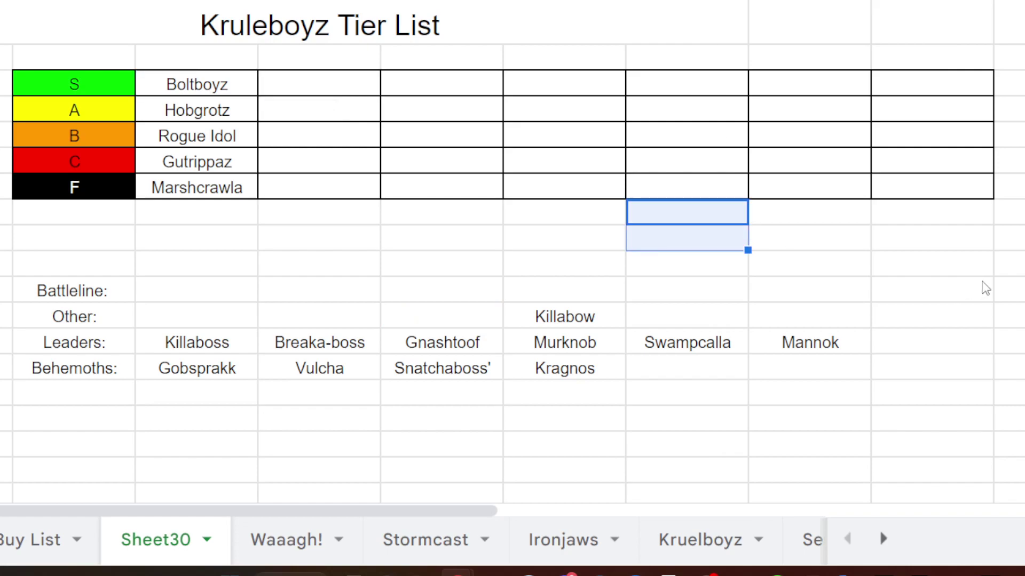
click(970, 245)
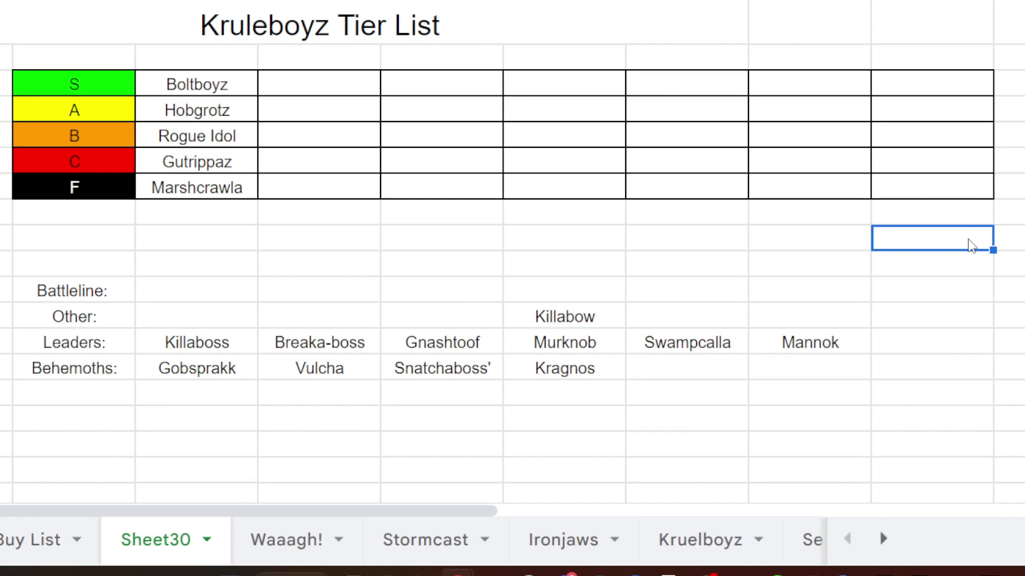
Move Killabow from the Other row into the F tier, beside Marshcrawla.
click(585, 322)
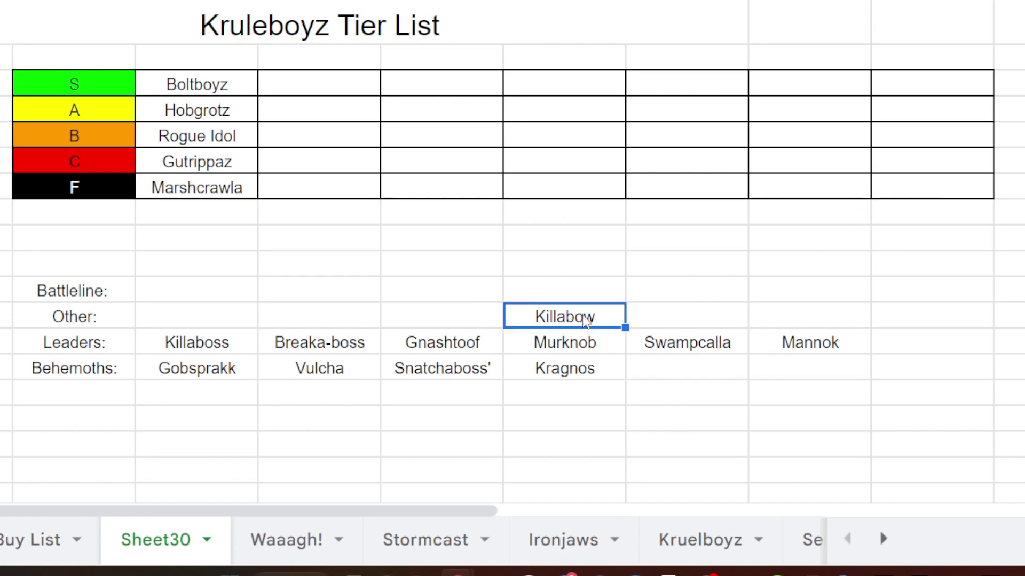
key(ctrl+x)
click(372, 196)
key(ctrl+v)
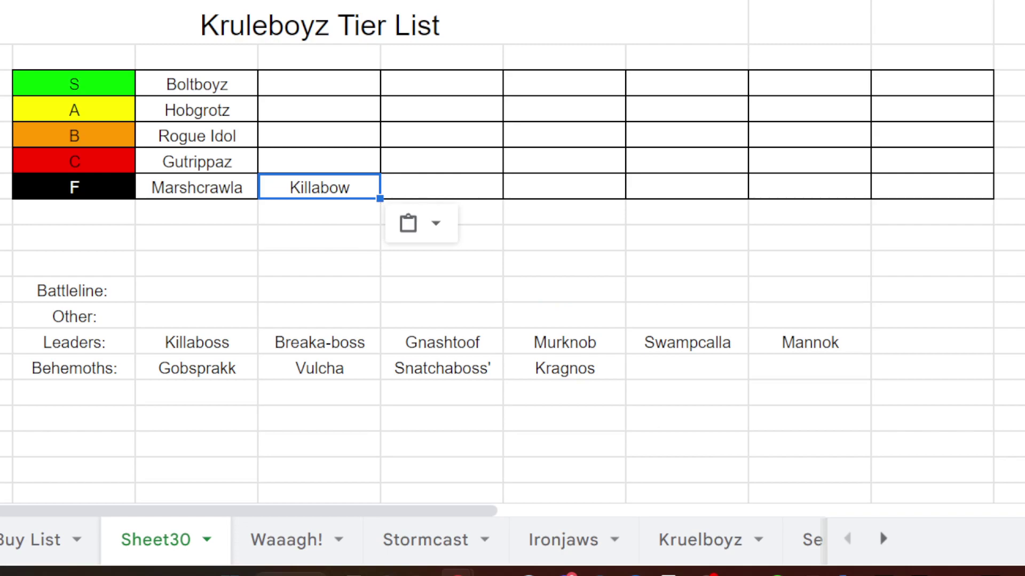
click(706, 262)
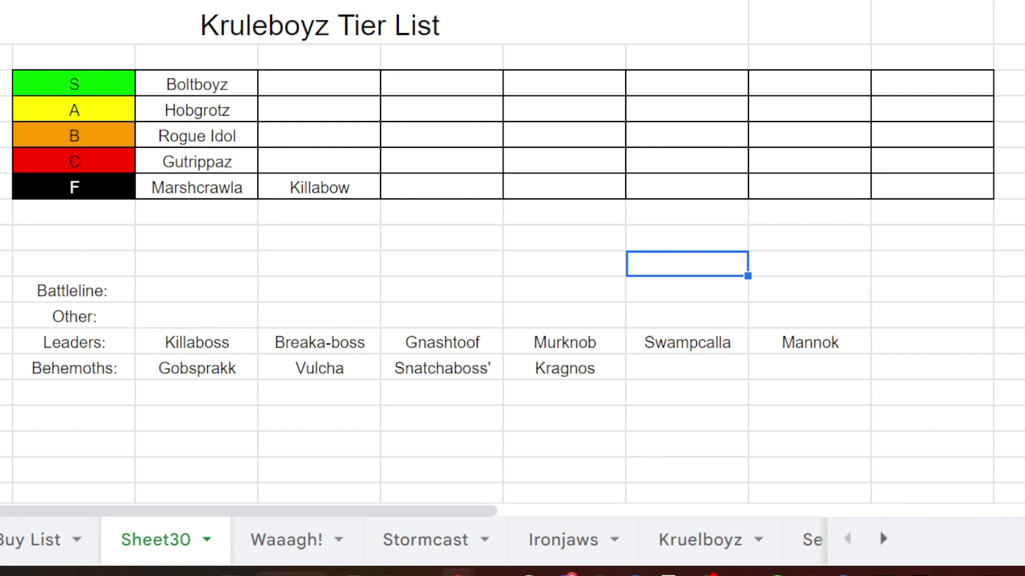
Move Killaboss from the Leaders row into the B tier, beside Rogue Idol.
click(204, 333)
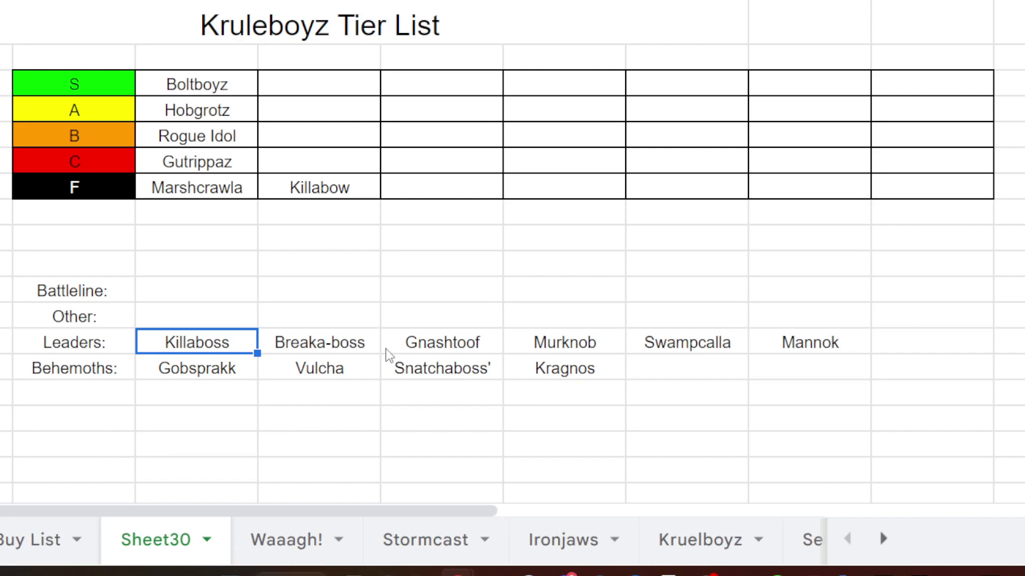
key(ctrl+x)
click(297, 140)
key(ctrl+v)
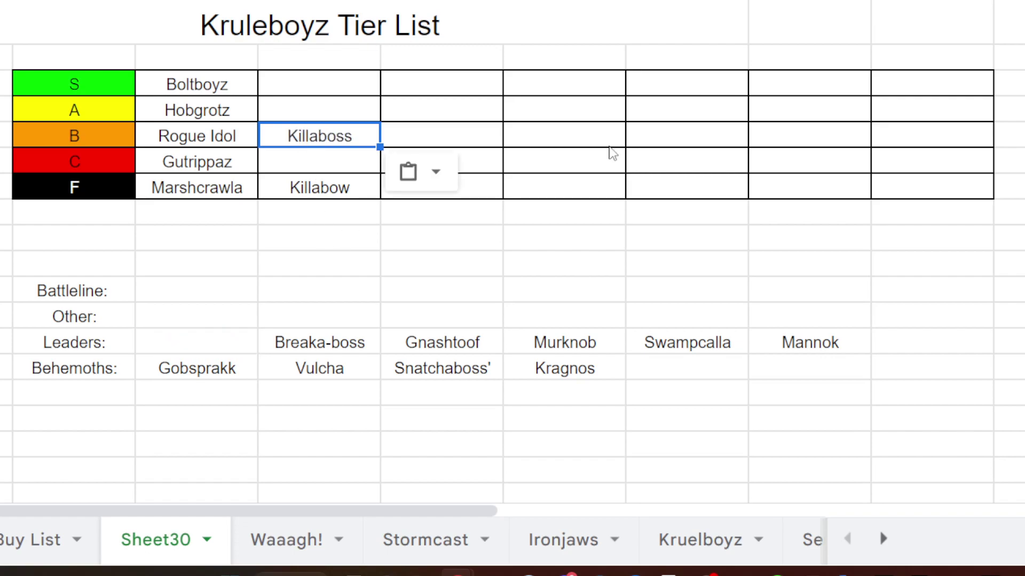
drag(688, 316, 565, 316)
click(341, 137)
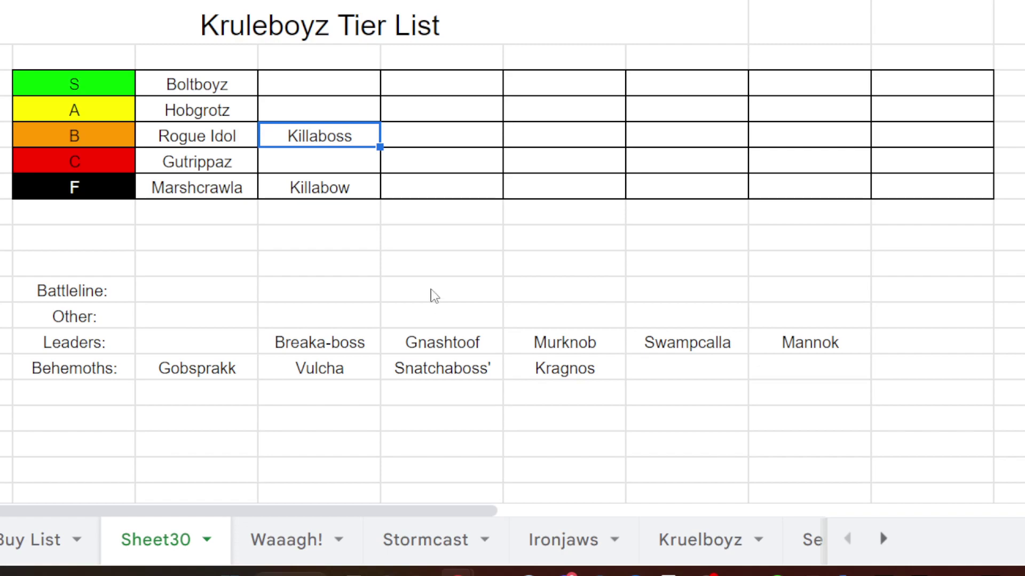
Move Gnashtoof from the Leaders row into the A tier, beside Hobgrotz.
click(449, 348)
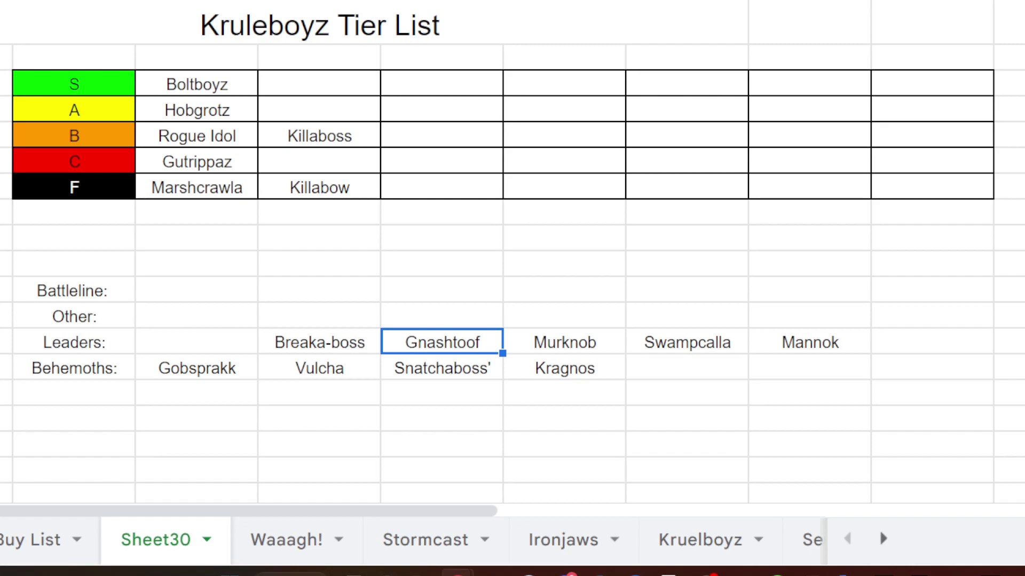
click(472, 322)
key(ctrl+z)
key(ctrl+x)
click(327, 111)
key(ctrl+v)
click(474, 247)
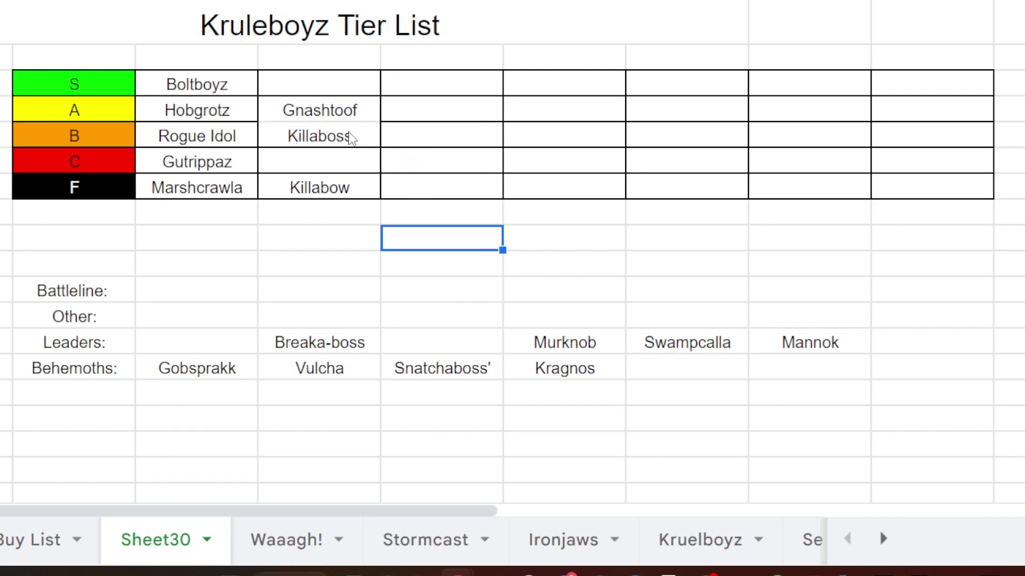
drag(339, 86, 342, 134)
click(700, 246)
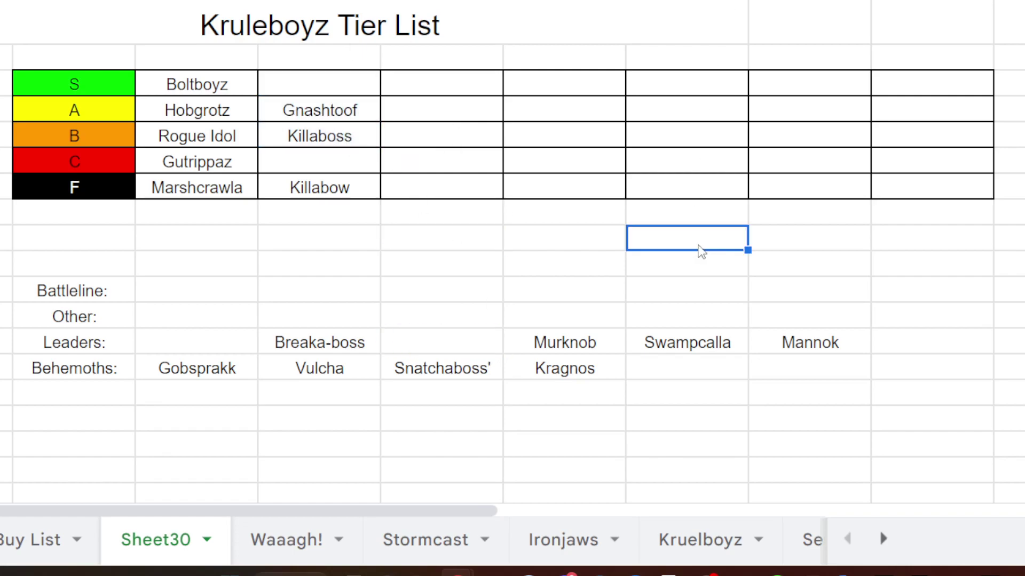
Move Breaka-boss from the Leaders row into the A tier, beside Gnashtoof.
click(370, 348)
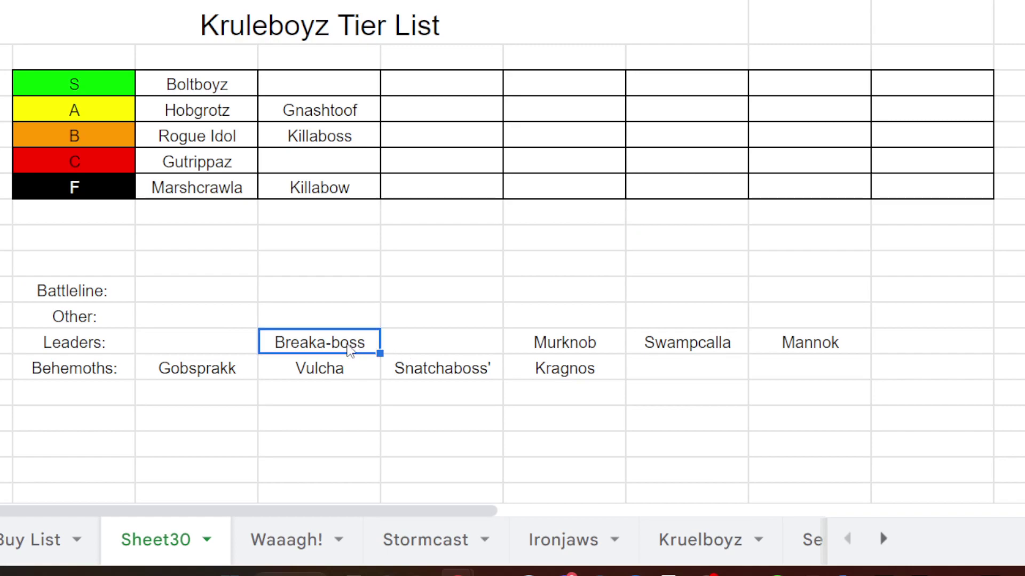
key(ctrl+x)
click(462, 122)
key(ctrl+v)
drag(465, 291, 467, 316)
click(478, 118)
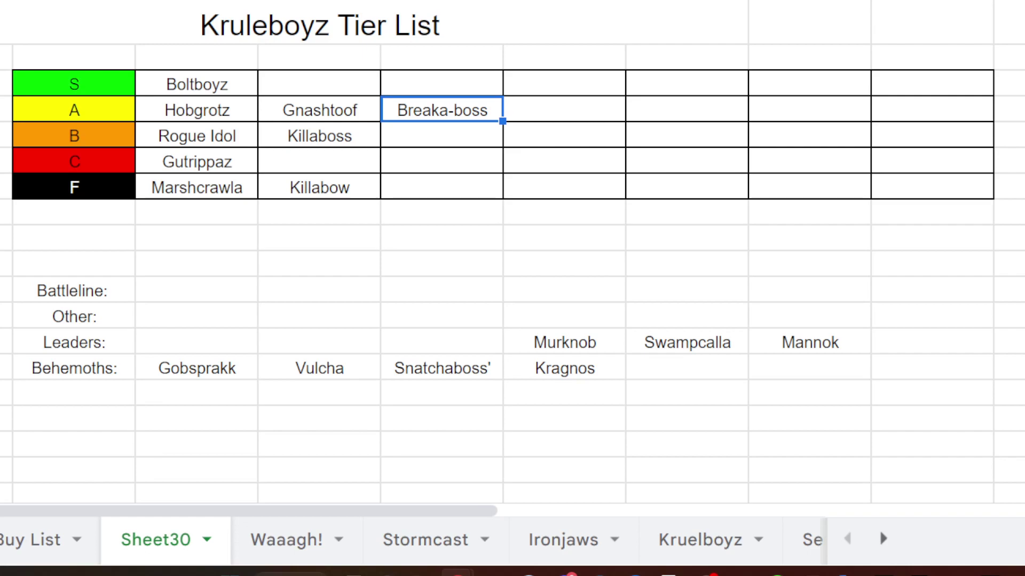
Move Murknob from the Leaders row into the B tier, beside Killaboss.
click(580, 345)
key(ctrl+x)
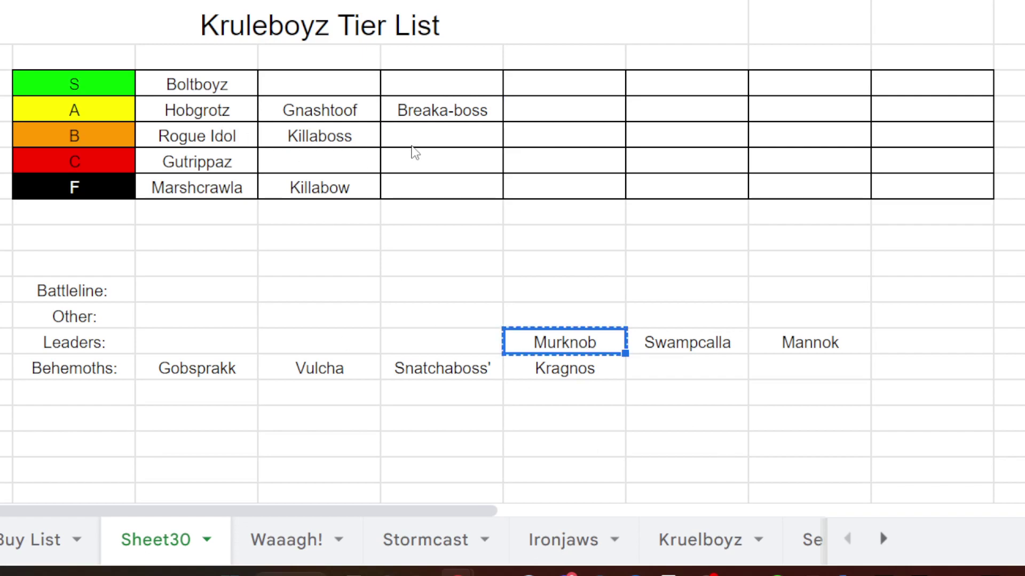
click(410, 138)
key(ctrl+v)
click(629, 290)
drag(409, 112, 408, 137)
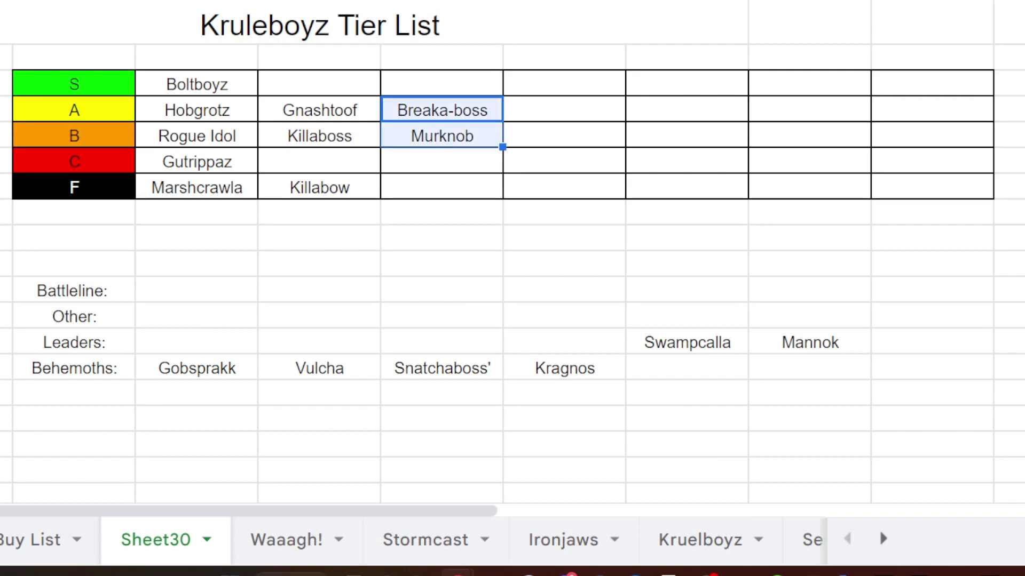
click(629, 273)
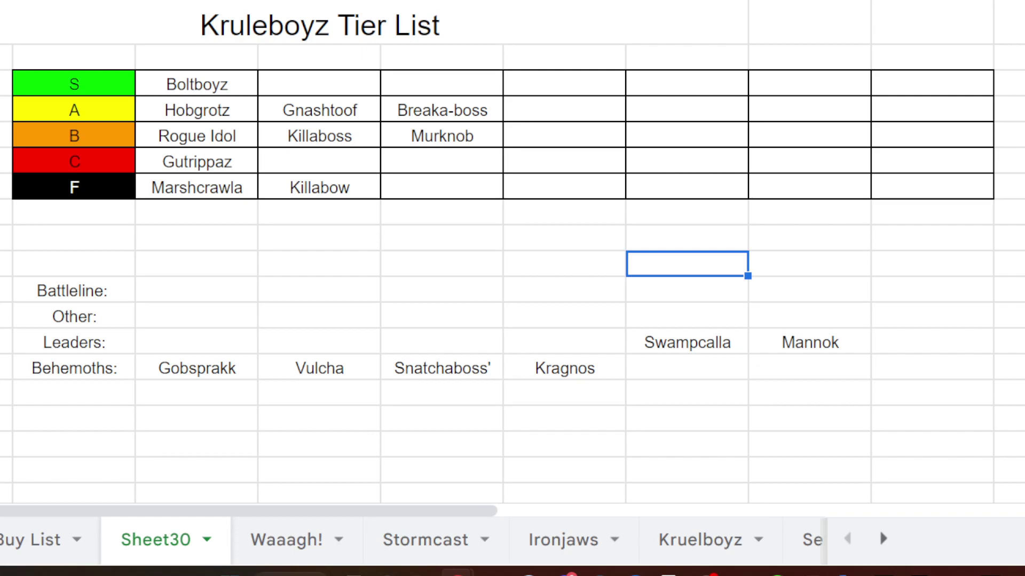
Move Swampcalla from the Leaders row into the S tier, beside Boltboyz.
click(686, 350)
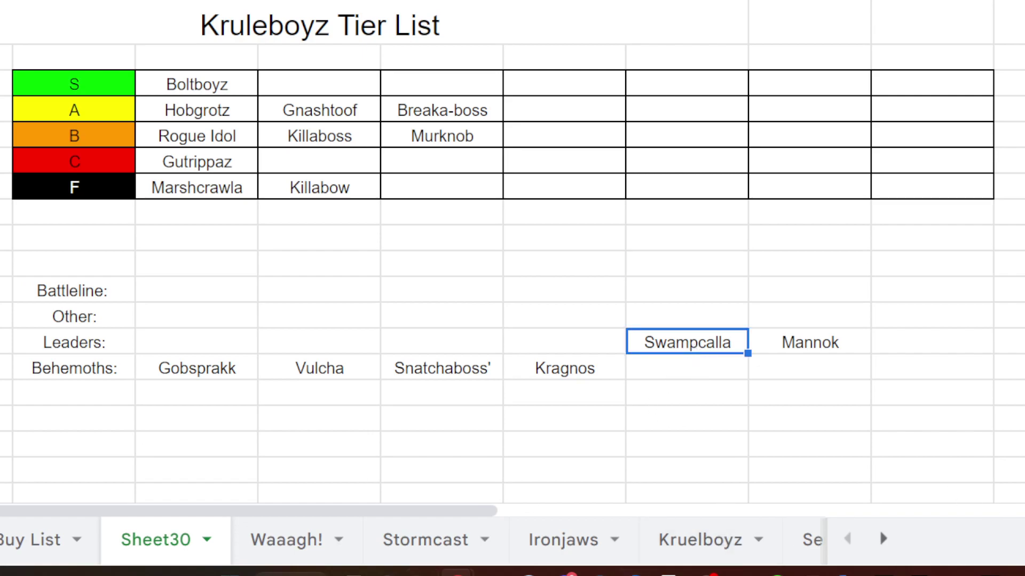
click(565, 85)
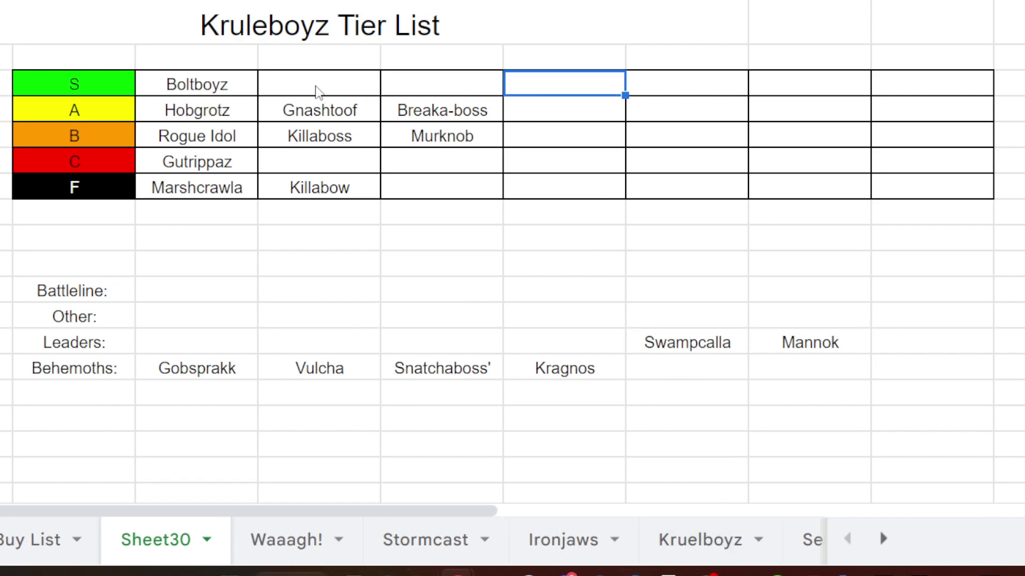
click(315, 87)
key(ctrl+v)
click(687, 343)
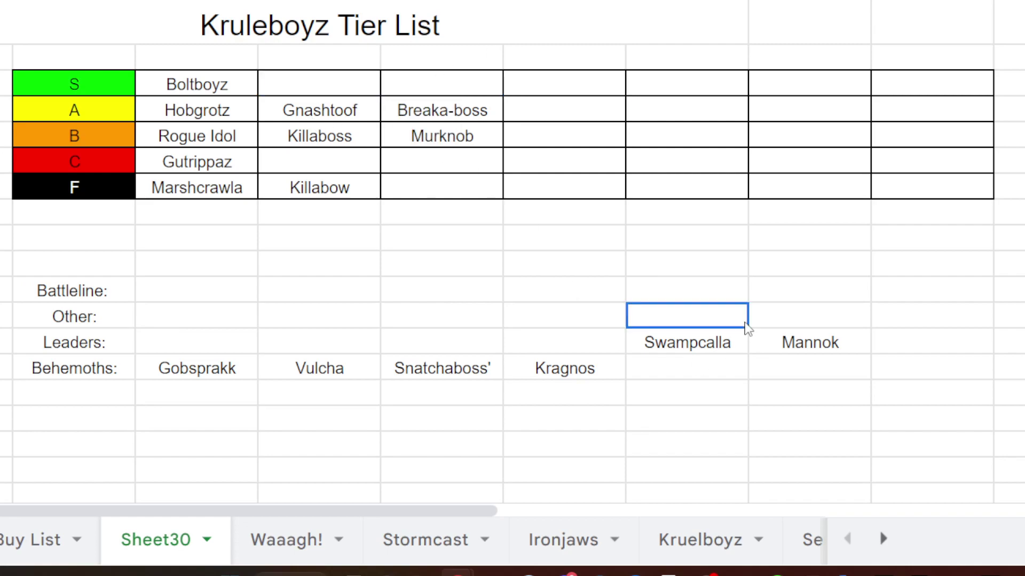
key(ctrl+x)
click(319, 85)
key(ctrl+v)
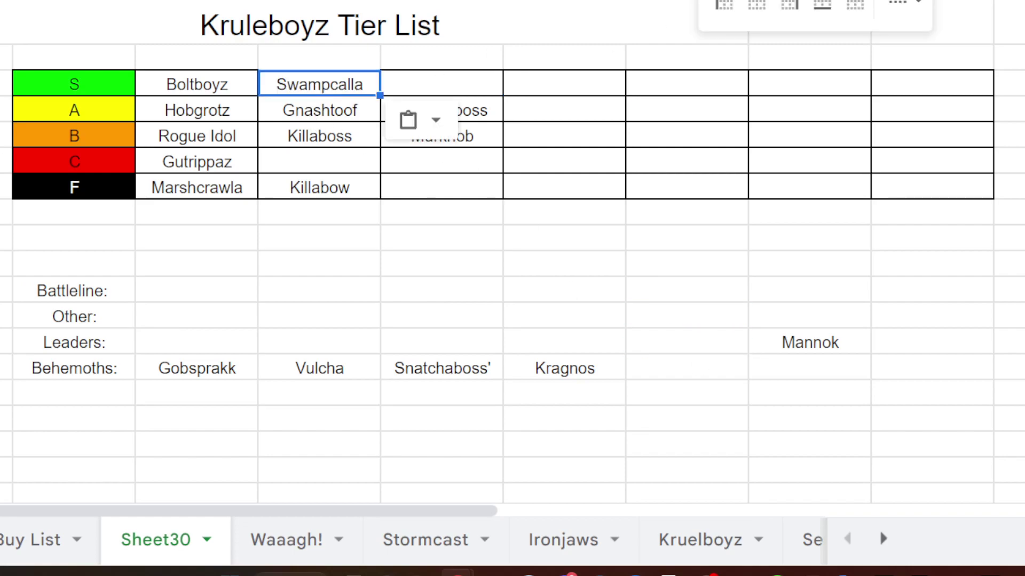
click(663, 216)
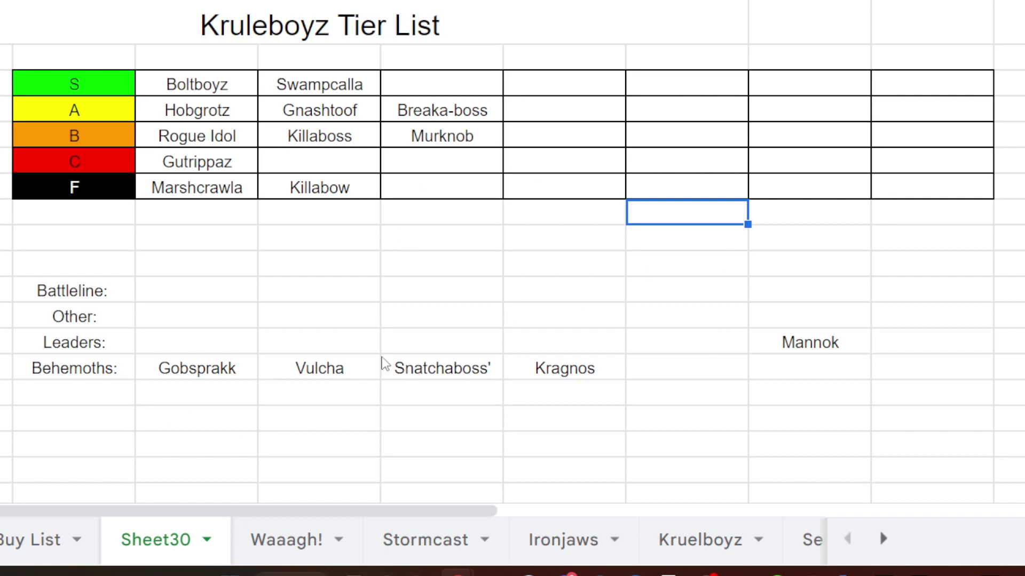
drag(810, 316, 809, 342)
click(837, 348)
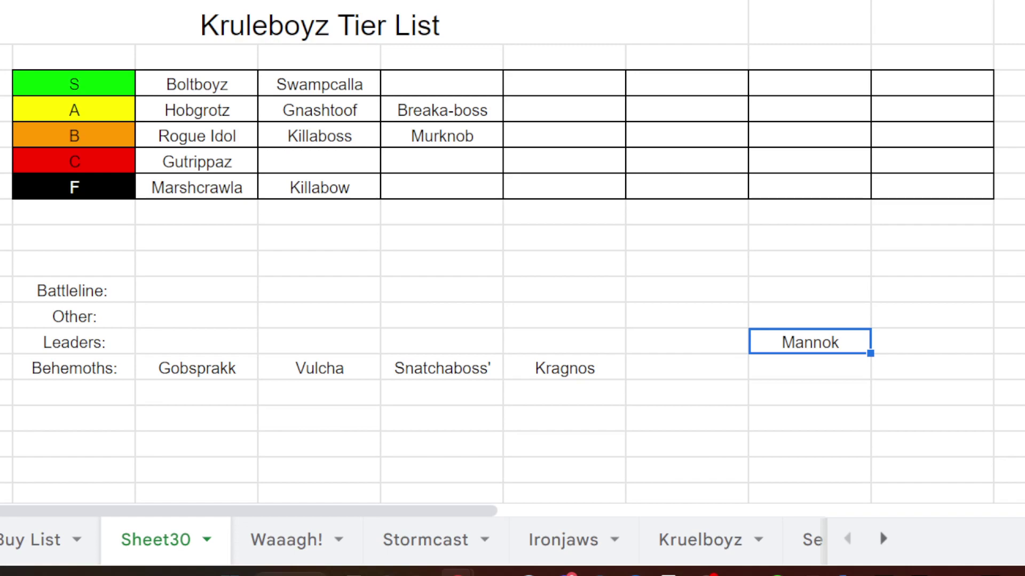
click(509, 271)
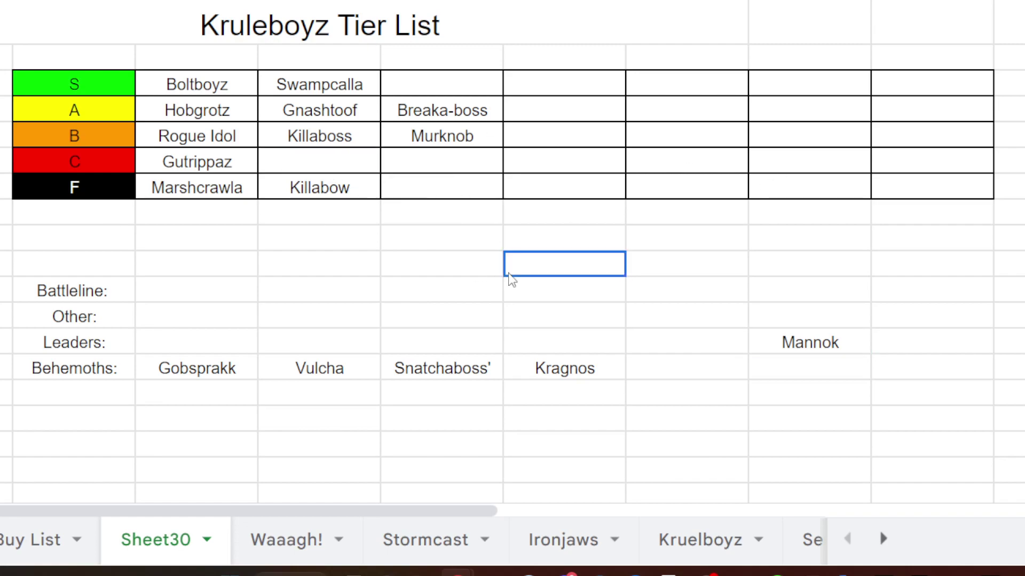
Move Mannok from the Leaders row into the C tier, beside Gutrippaz.
click(827, 345)
key(ctrl+x)
click(344, 166)
key(ctrl+v)
click(546, 292)
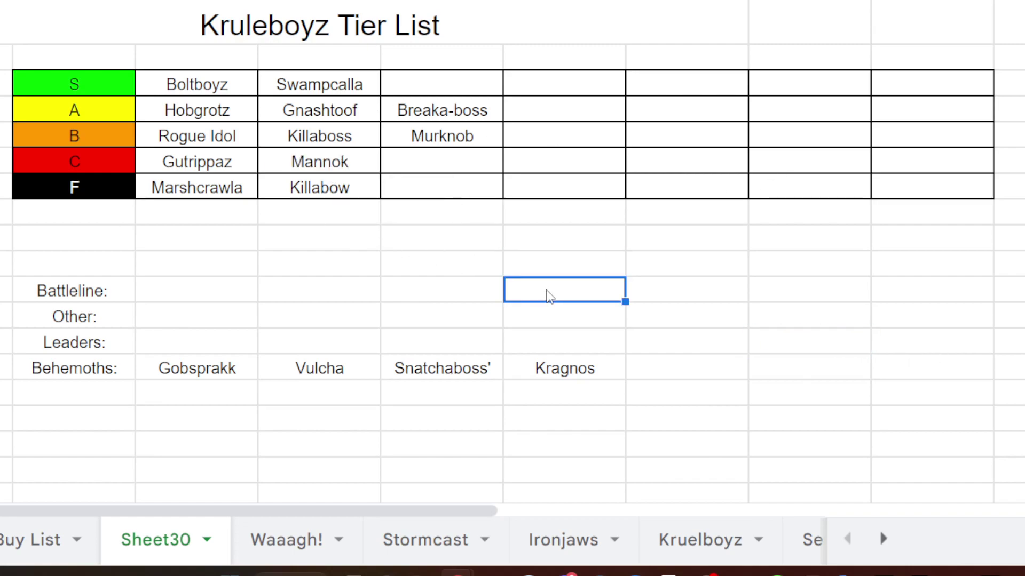
drag(231, 188, 329, 192)
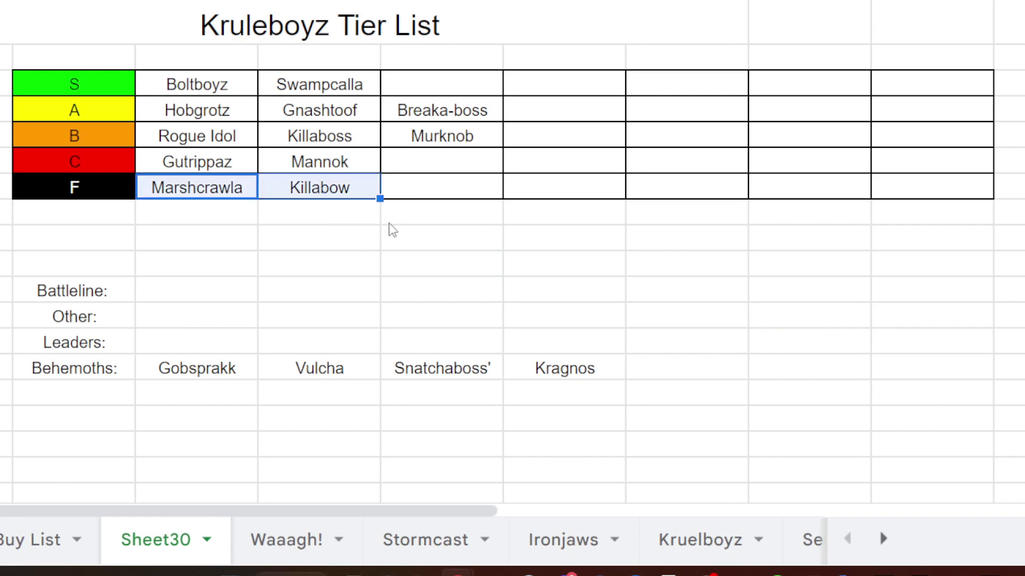
click(494, 223)
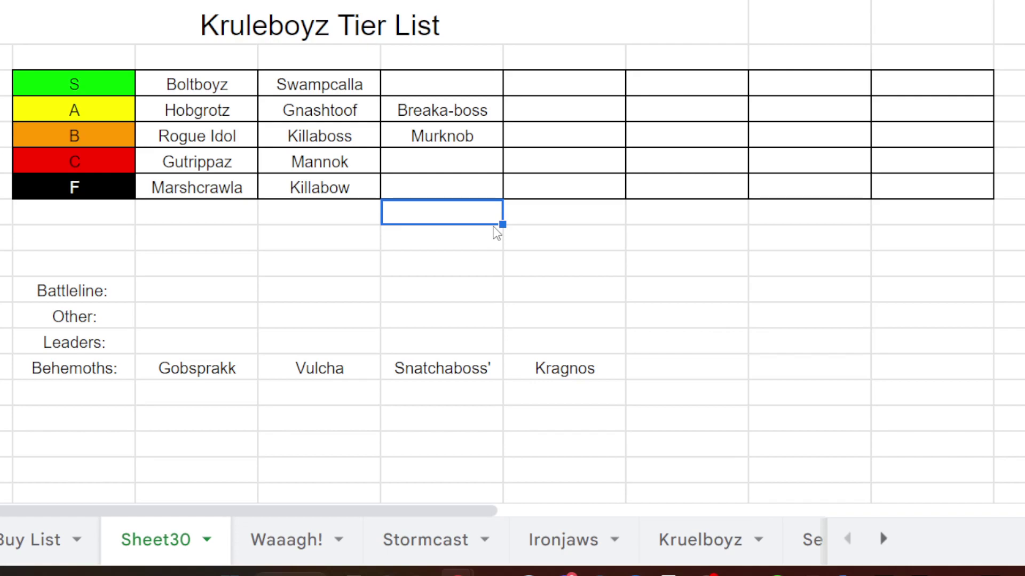
Move Gobsprakk from the Behemoths row into the B tier, beside Murknob.
click(209, 372)
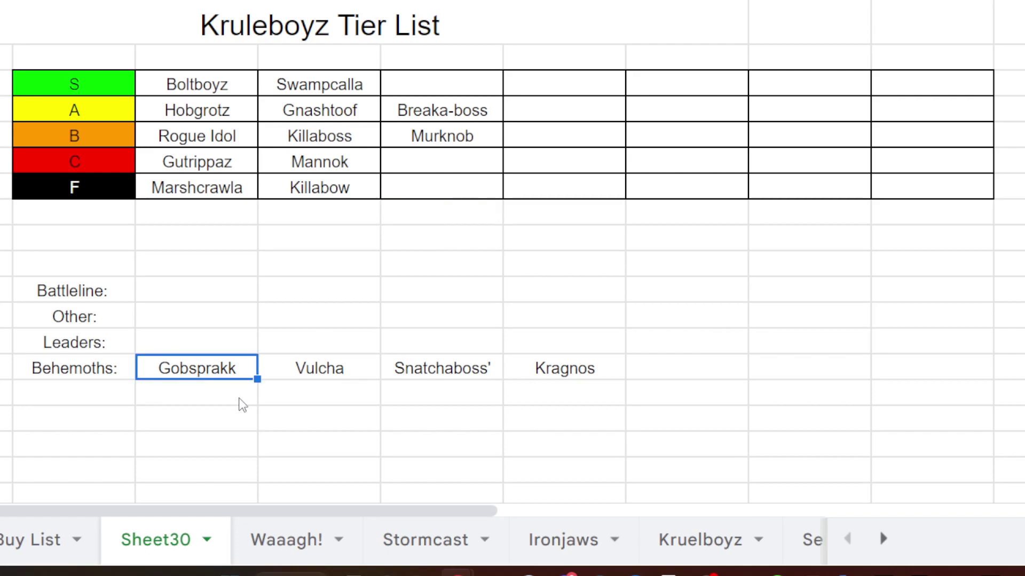
key(ctrl+c)
click(555, 119)
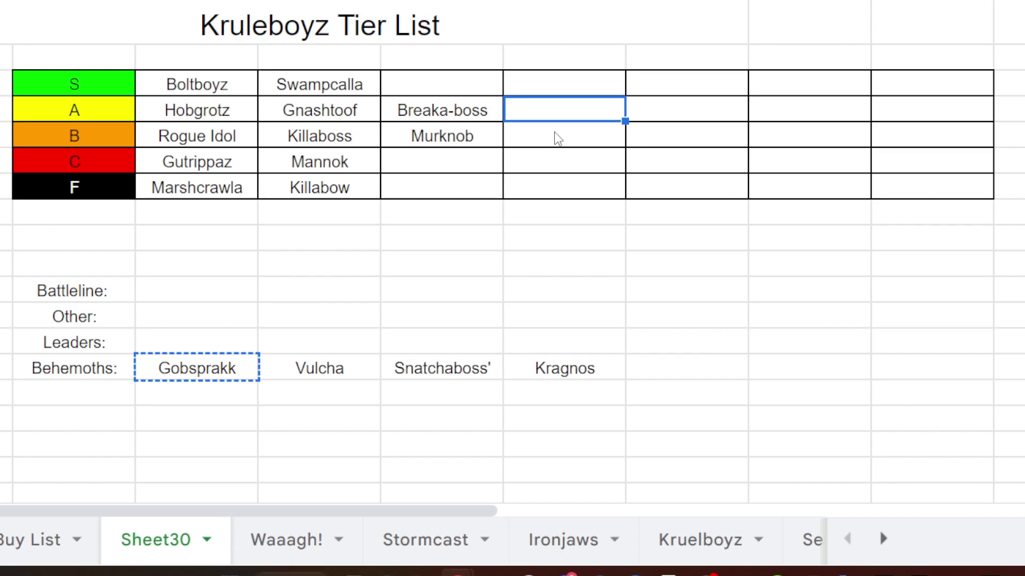
click(561, 138)
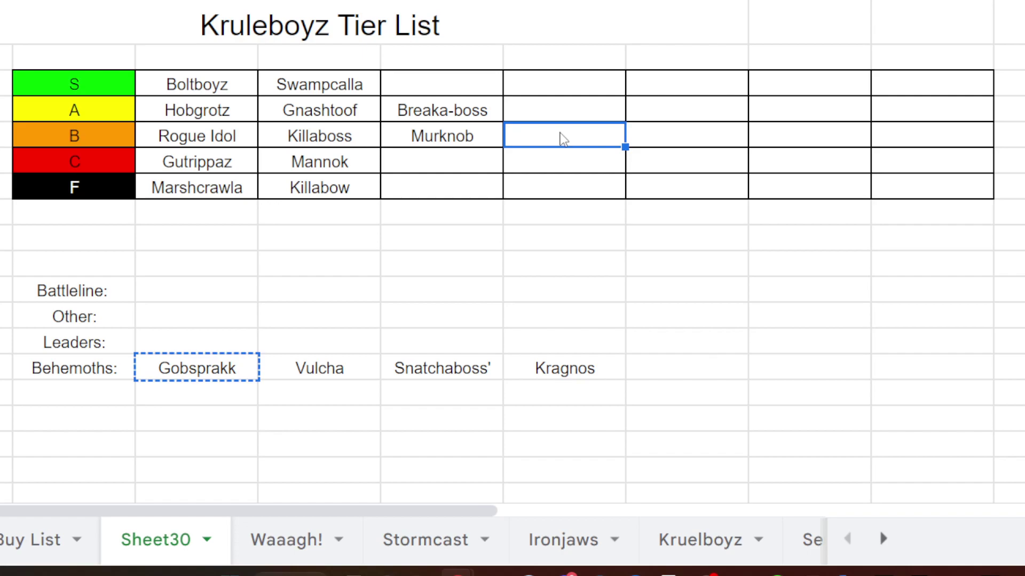
key(ctrl+v)
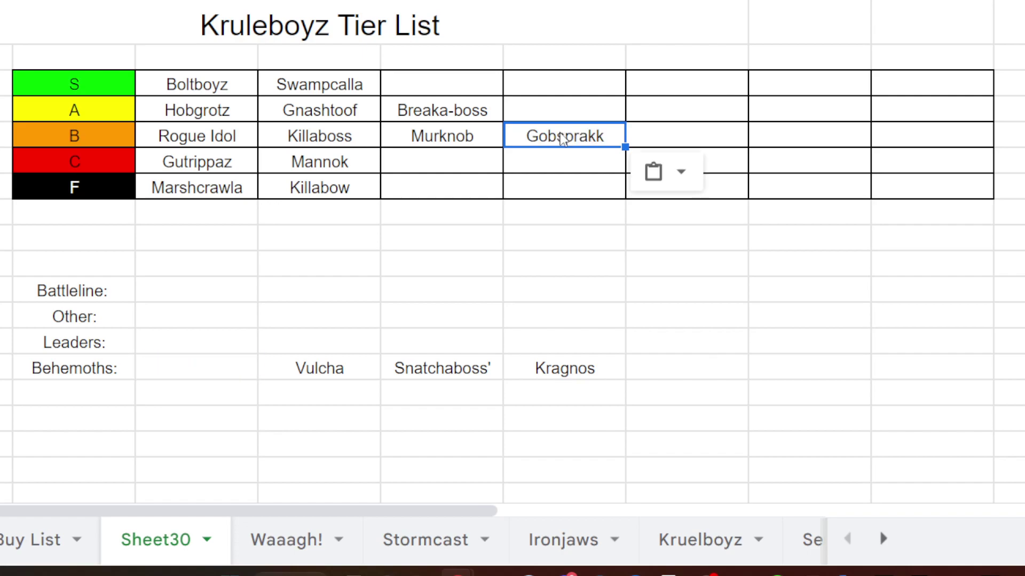
click(643, 265)
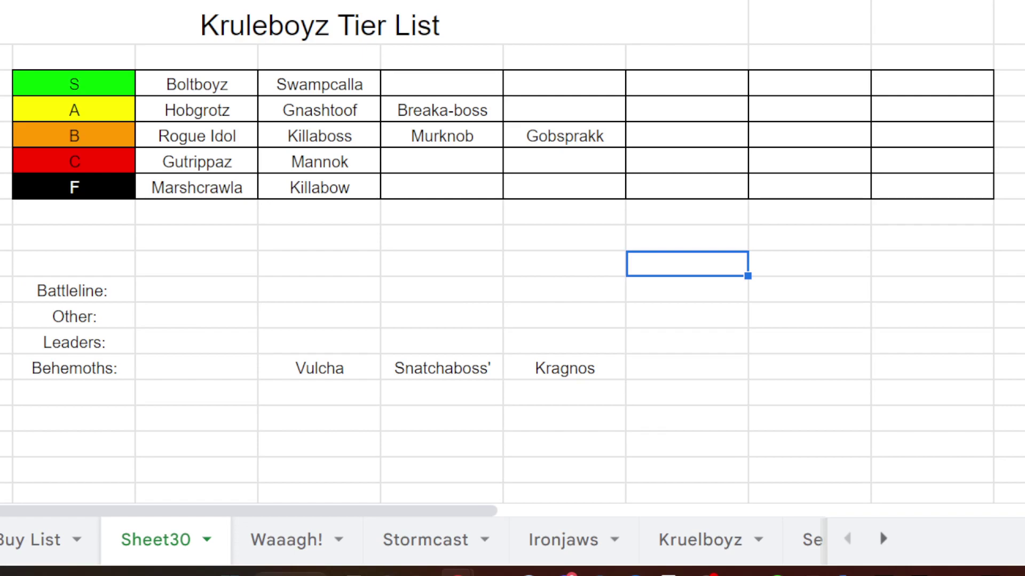
click(592, 142)
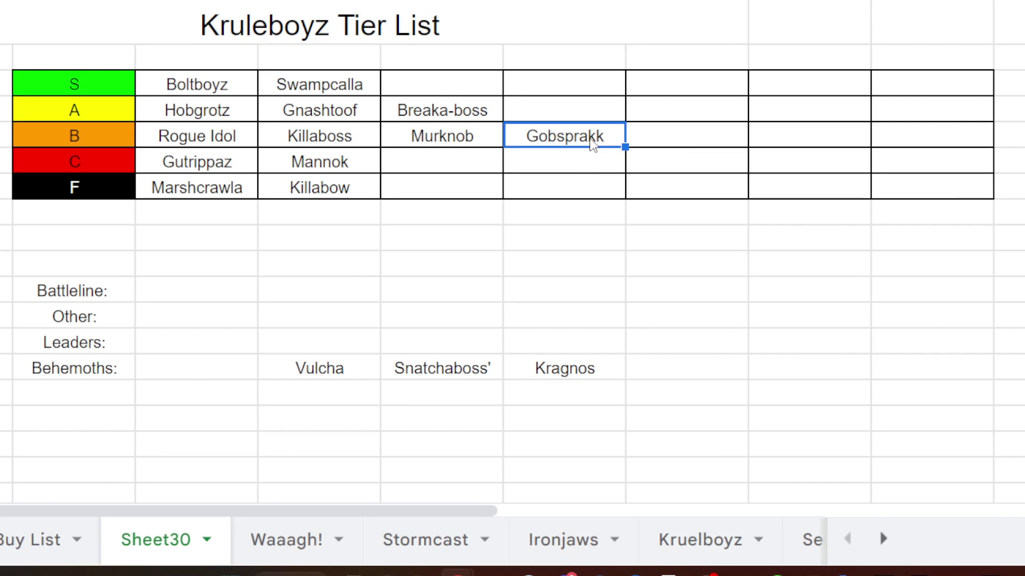
Move Vulcha from the Behemoths row into the S tier, beside Swampcalla.
click(315, 374)
key(ctrl+c)
click(456, 88)
key(ctrl+v)
click(513, 322)
click(462, 81)
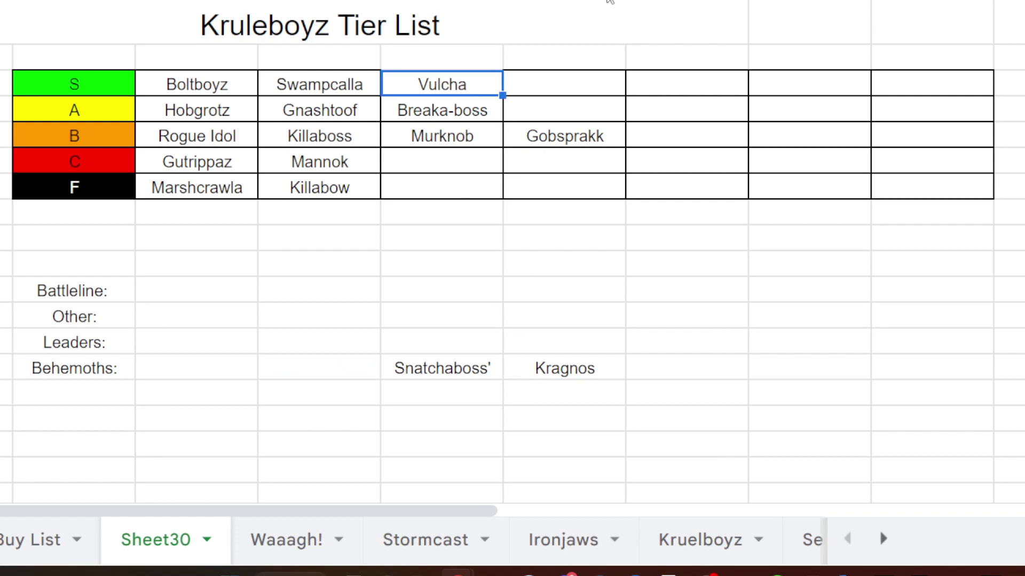
click(783, 323)
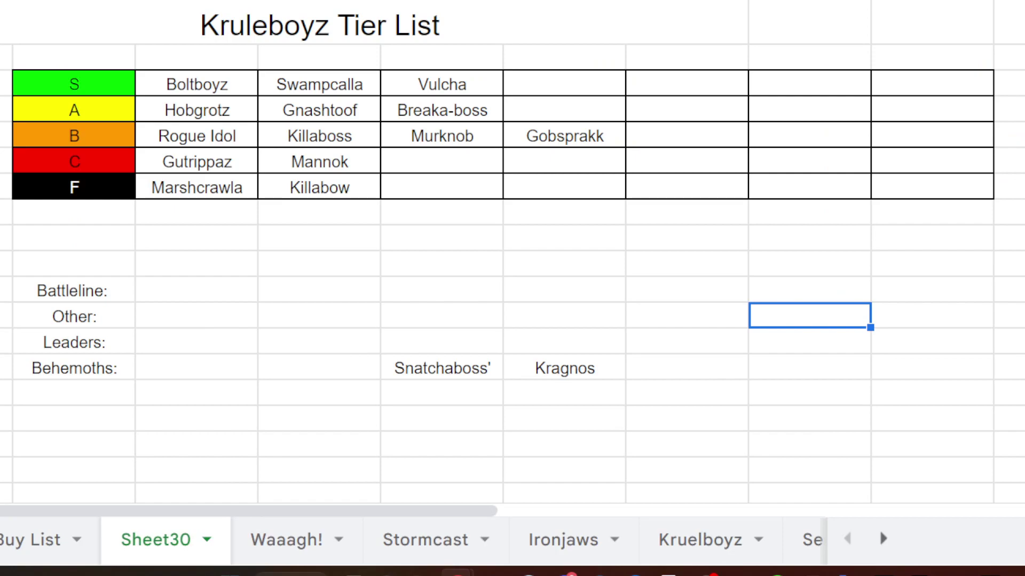
Move Snatchaboss' from the Behemoths row into the S tier, beside Vulcha.
click(468, 373)
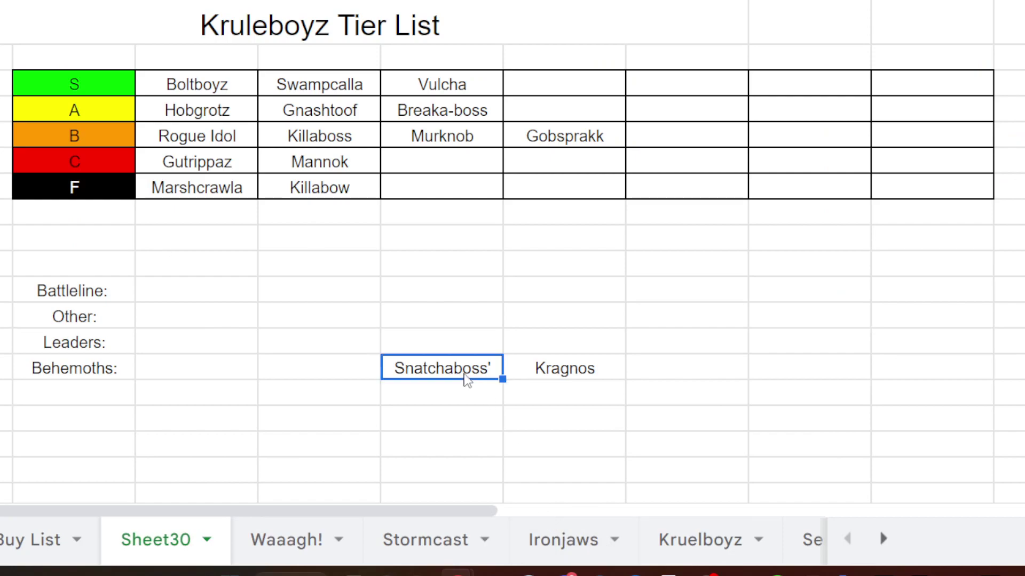
key(ctrl+x)
click(549, 87)
key(ctrl+v)
click(609, 214)
click(592, 67)
key(Down)
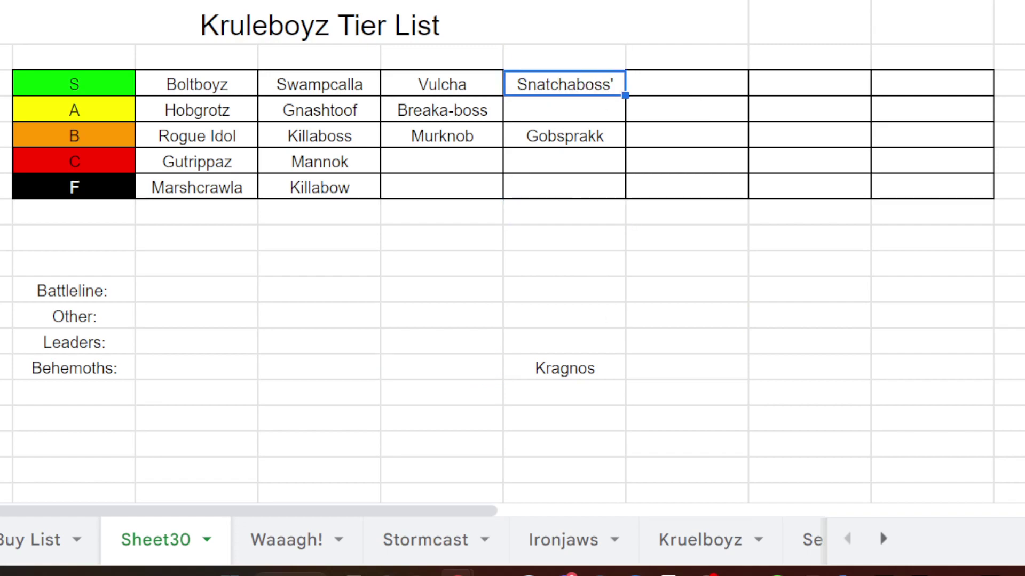
click(787, 281)
click(566, 77)
Move Kragnos from the Behemoths row into the F tier, beside Killabow.
click(566, 377)
key(ctrl+c)
click(445, 194)
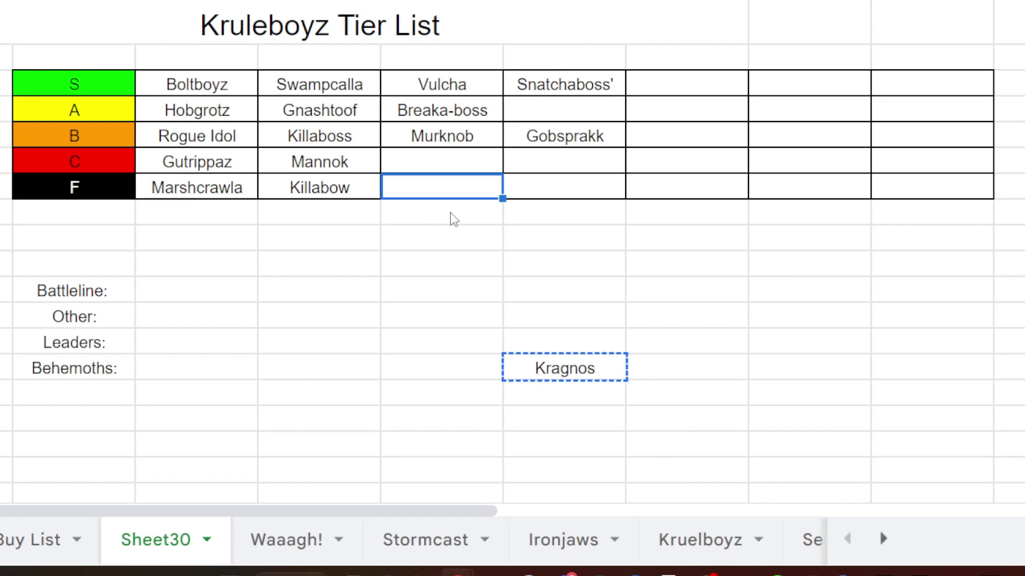
key(ctrl+v)
click(595, 322)
click(463, 194)
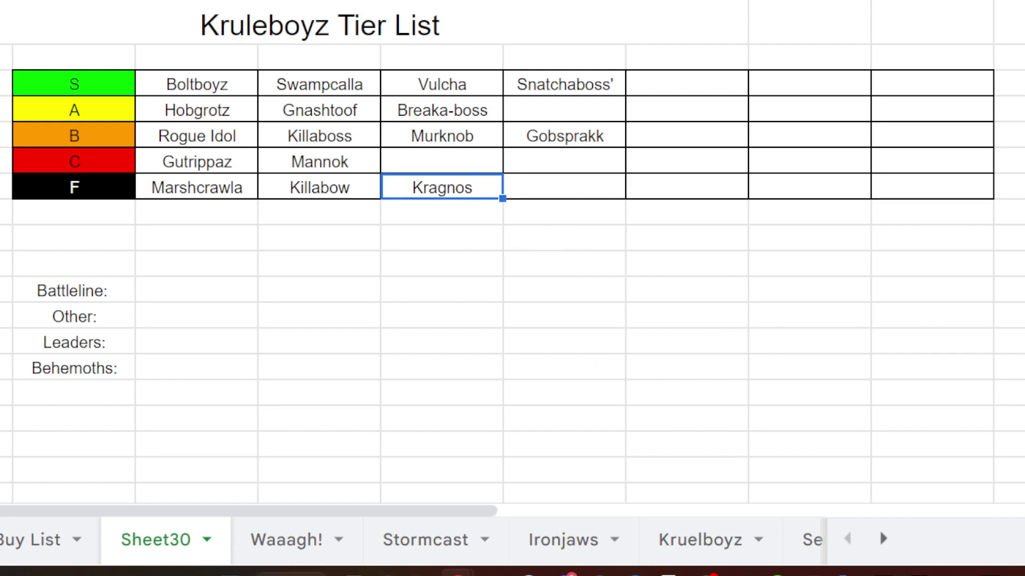
drag(797, 267, 799, 282)
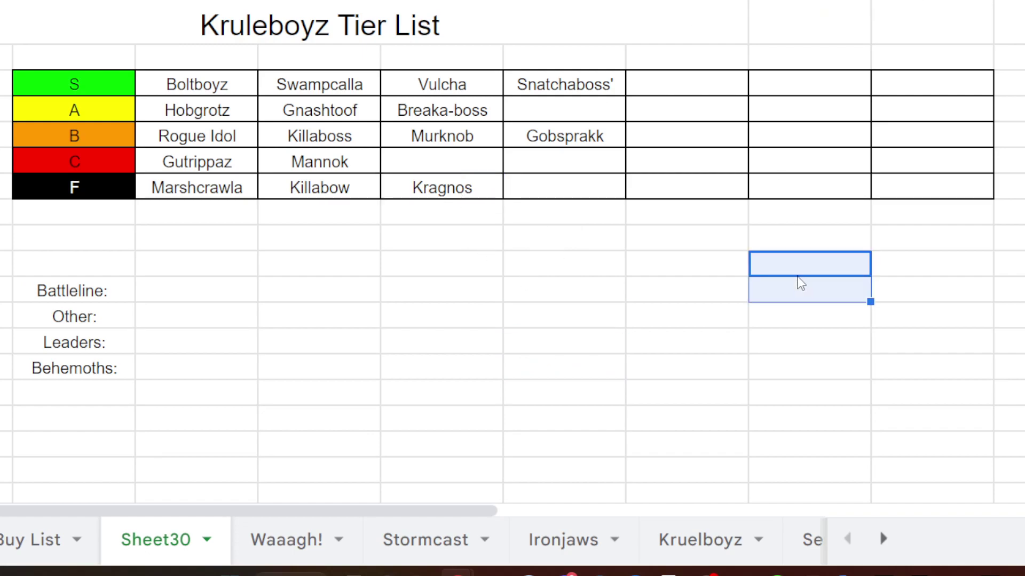